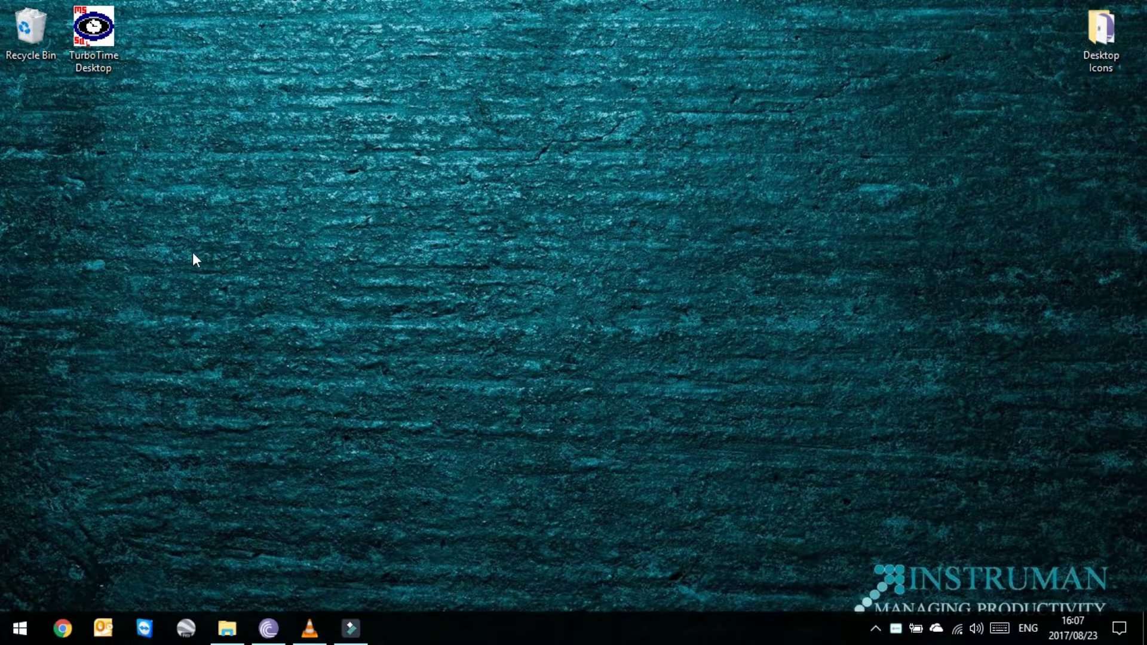
- Open the TurboTime Desktop shortcut folder in File Explorer
{"action": "left_click", "coordinate": [106, 67]}
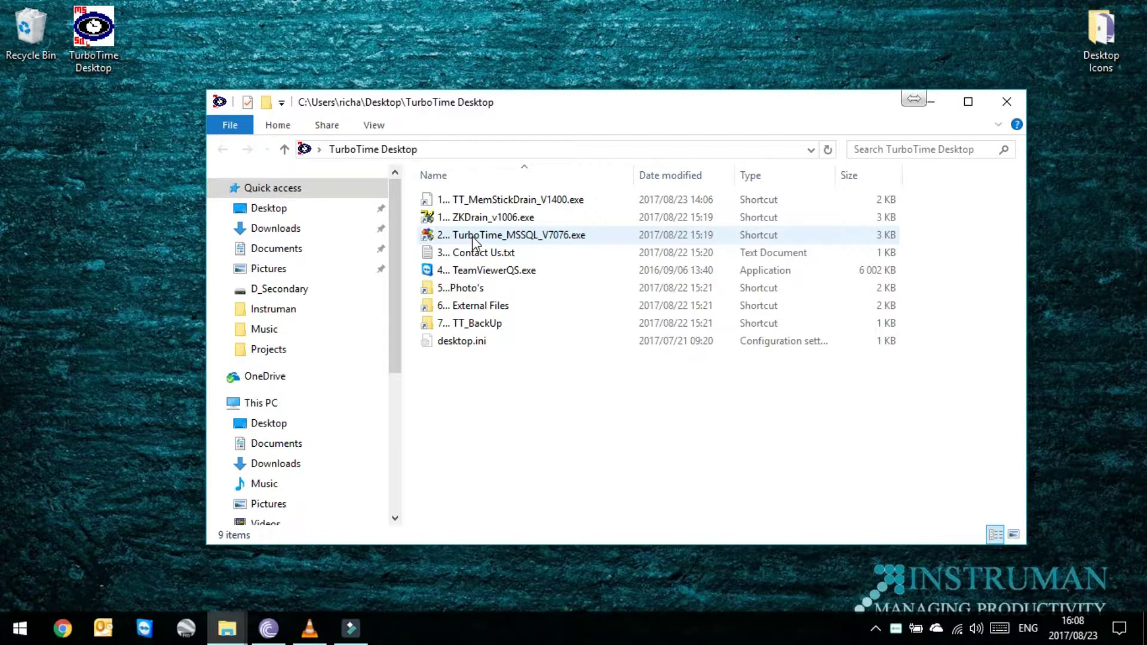
- Launch TurboTime_MSSQL_V7076.exe and submit the login details
{"action": "double_click", "coordinate": [472, 235]}
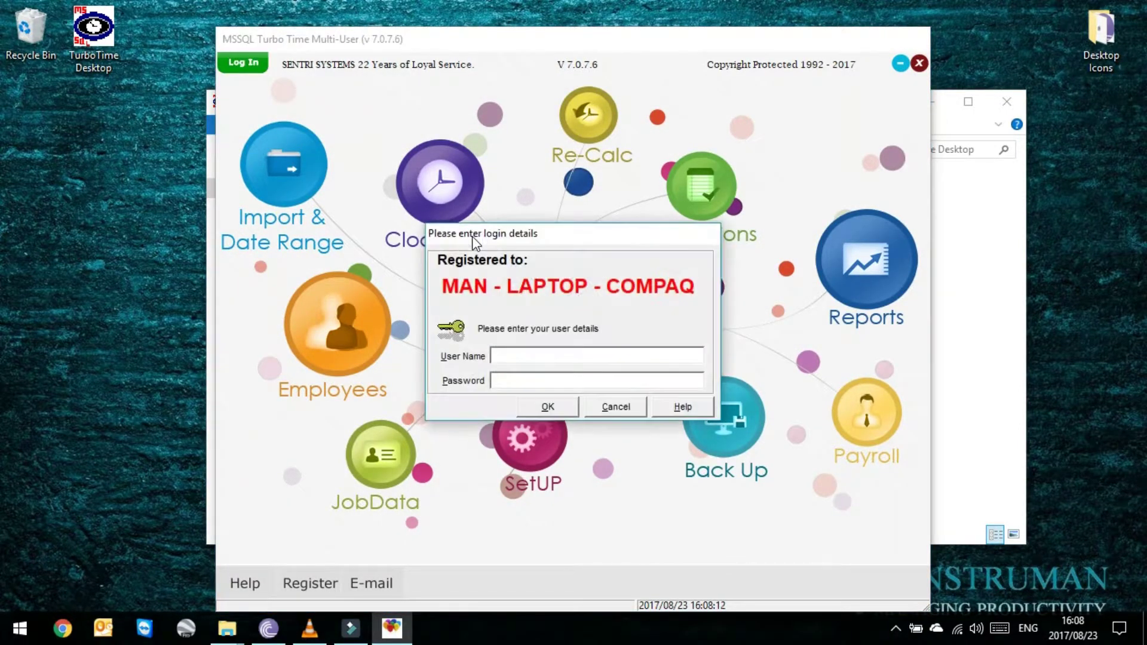
{"action": "key", "text": "Return"}
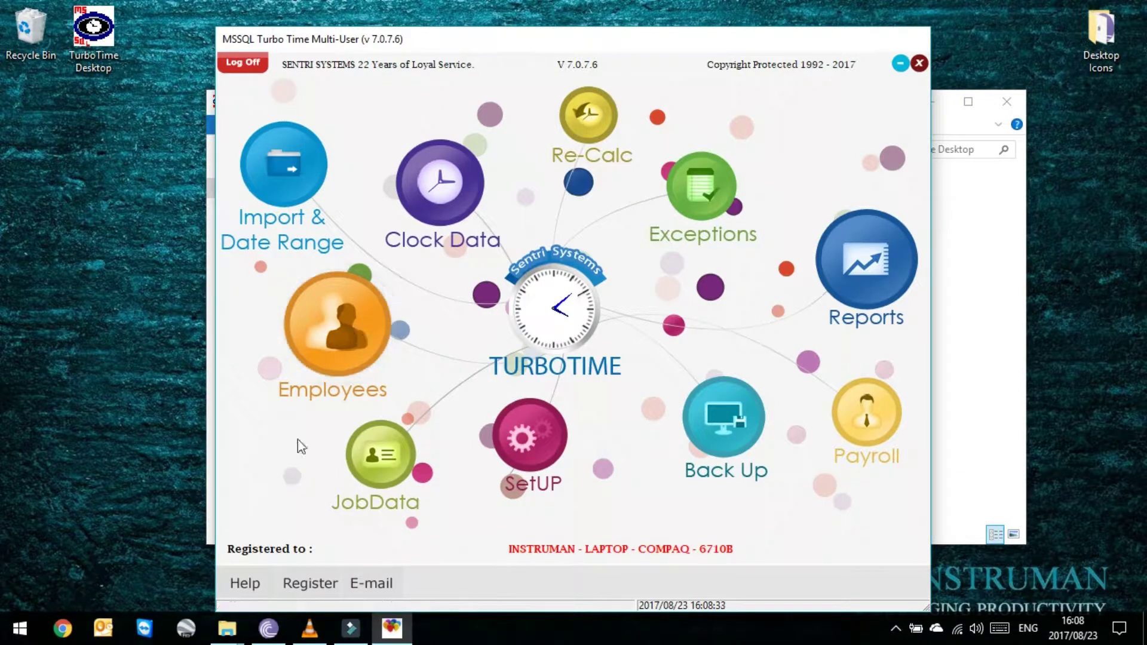
- Open Employees > Employees and add a new record to the empty Employee List
{"action": "left_click", "coordinate": [337, 312]}
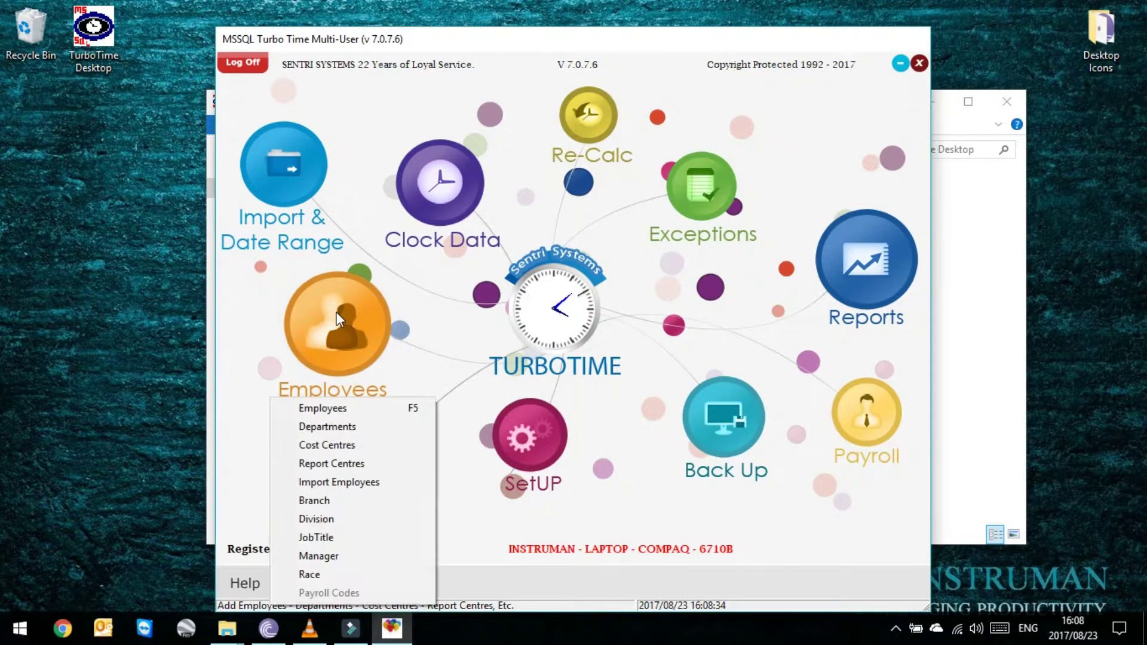
{"action": "left_click", "coordinate": [322, 409]}
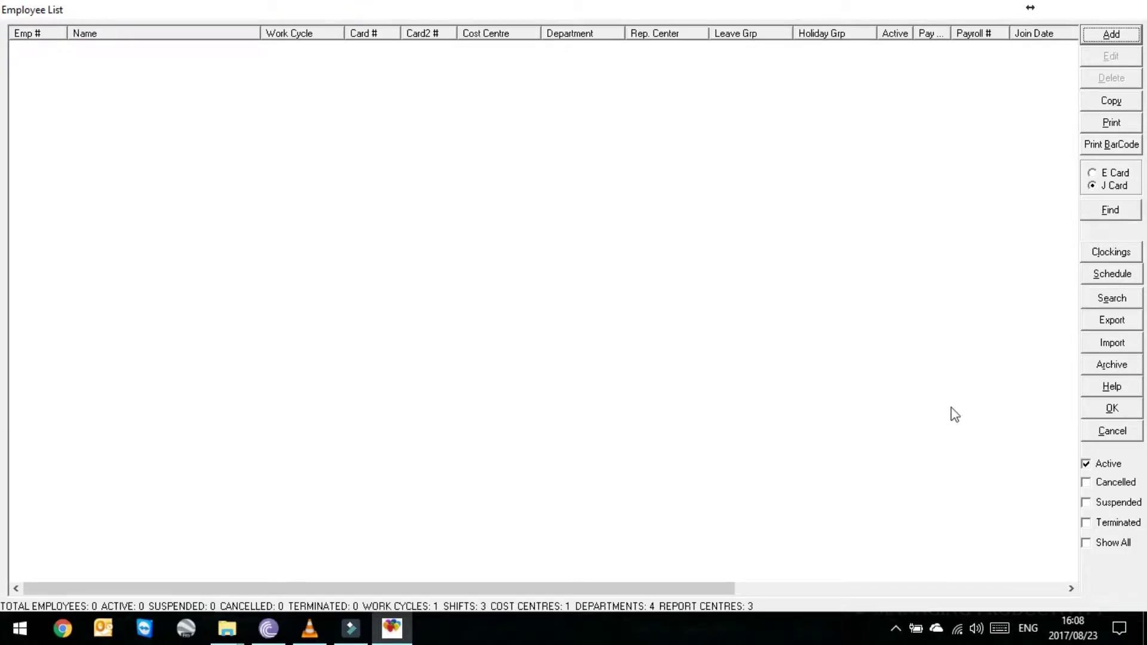
{"action": "left_click", "coordinate": [1110, 411]}
- Enter number 11, the test employee's full name, payroll 1212, hourly rate 0, and Active status
{"action": "left_click", "coordinate": [1121, 36]}
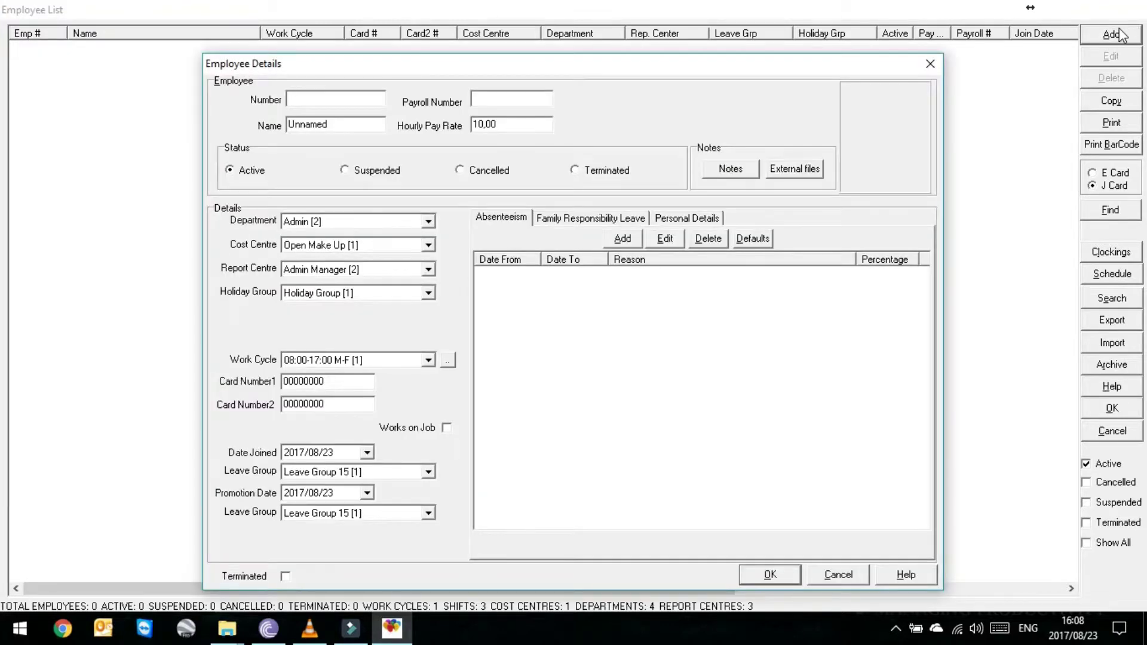
{"action": "left_click", "coordinate": [313, 102]}
{"action": "type", "text": "11"}
{"action": "key", "text": "Tab"}
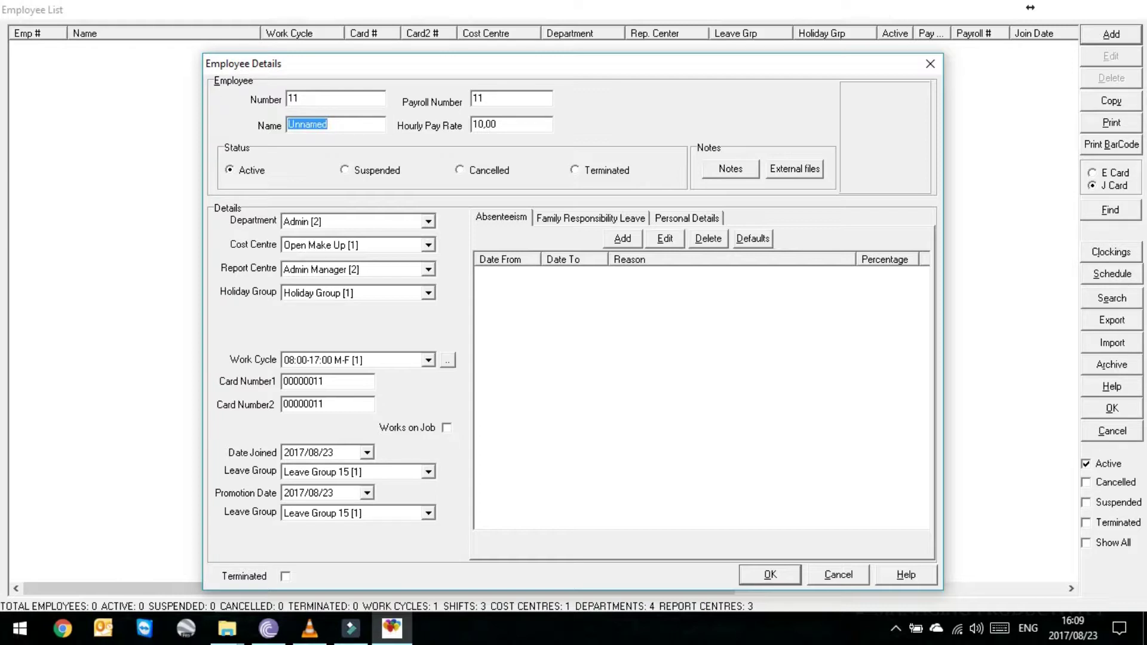
{"action": "type", "text": "John Test"}
{"action": "key", "text": "Tab"}
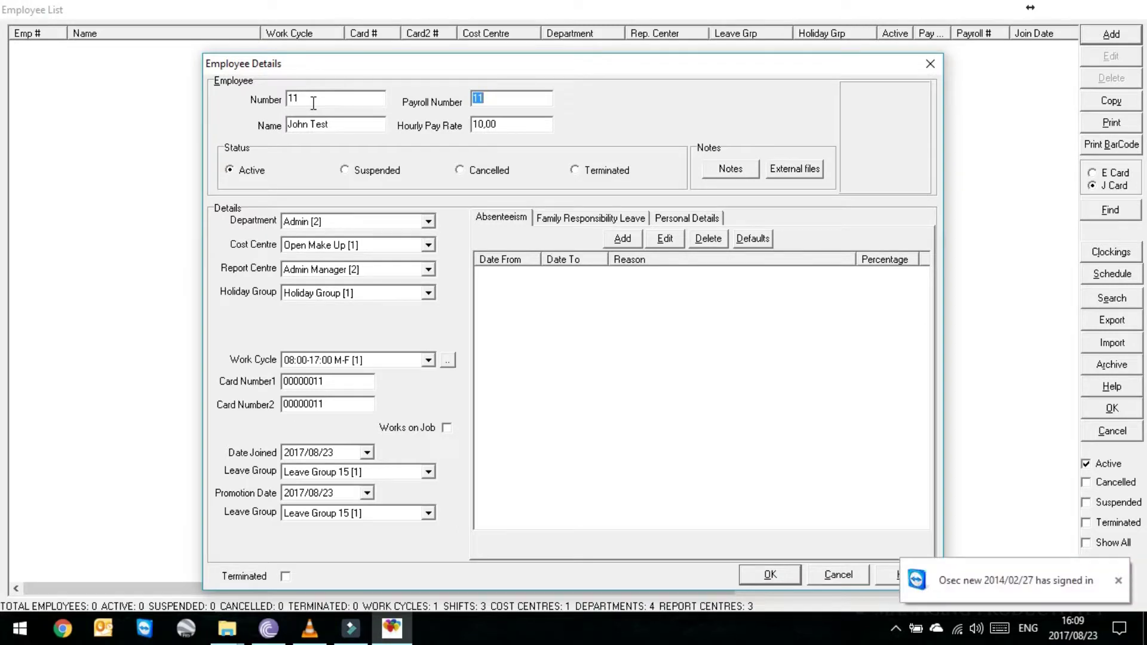
{"action": "type", "text": "1212"}
{"action": "key", "text": "Tab"}
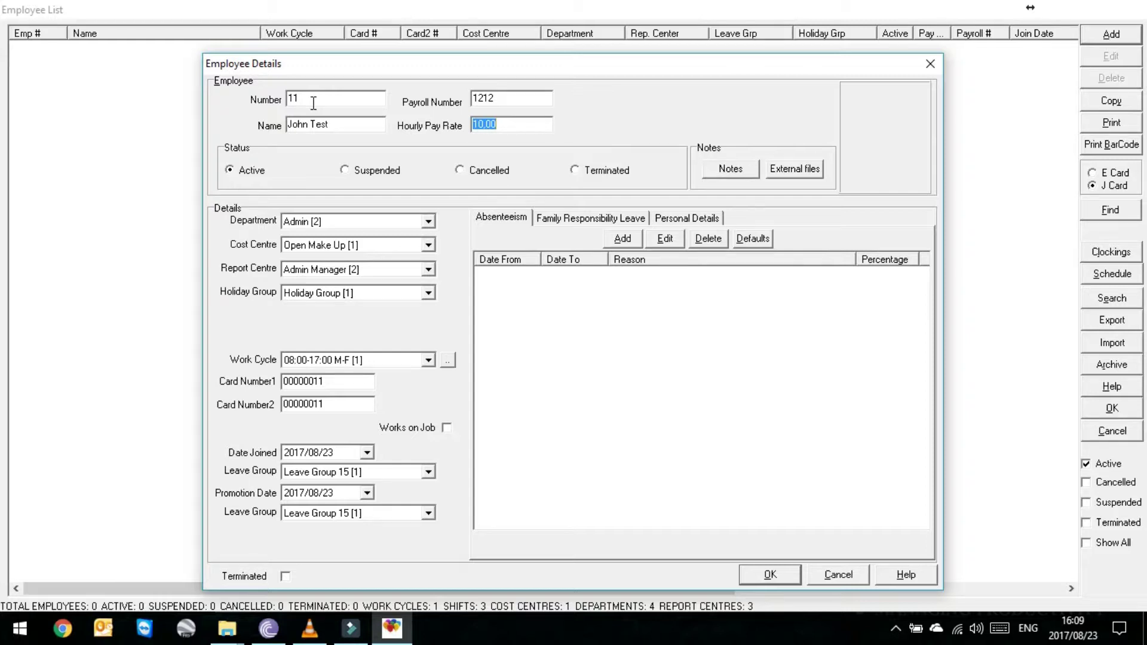
{"action": "type", "text": "0"}
{"action": "left_click", "coordinate": [251, 170]}
- Choose Factory [1], Open Make Up [1], Factory Manager [3] and Holiday Group [1] in the dropdowns
{"action": "left_click", "coordinate": [409, 226]}
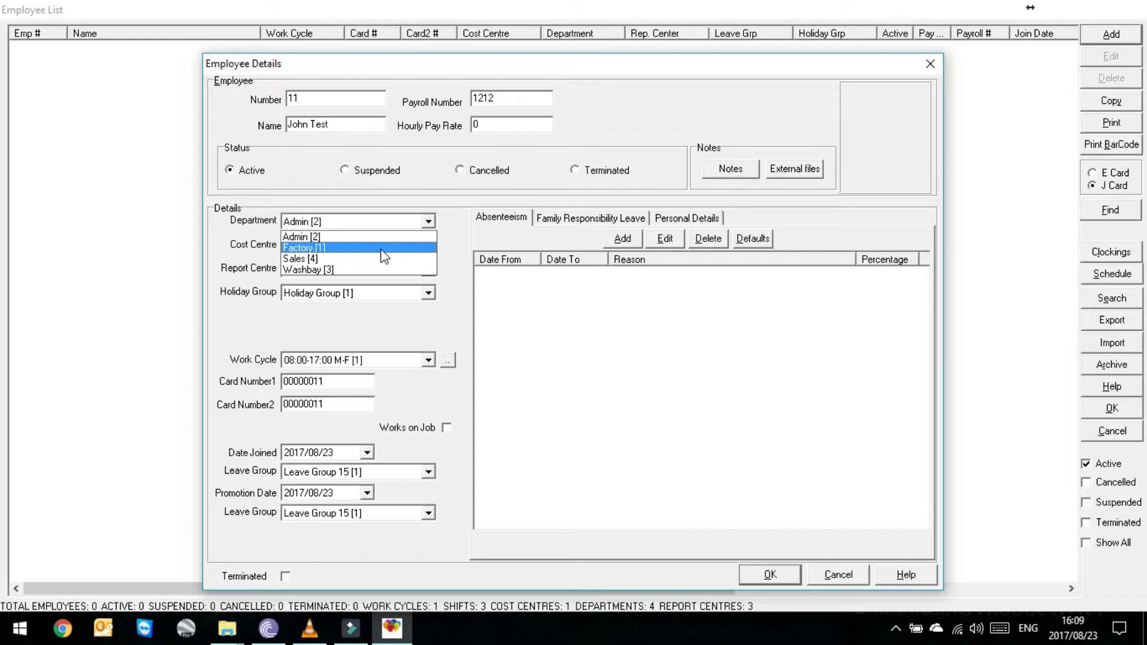
{"action": "left_click", "coordinate": [384, 249]}
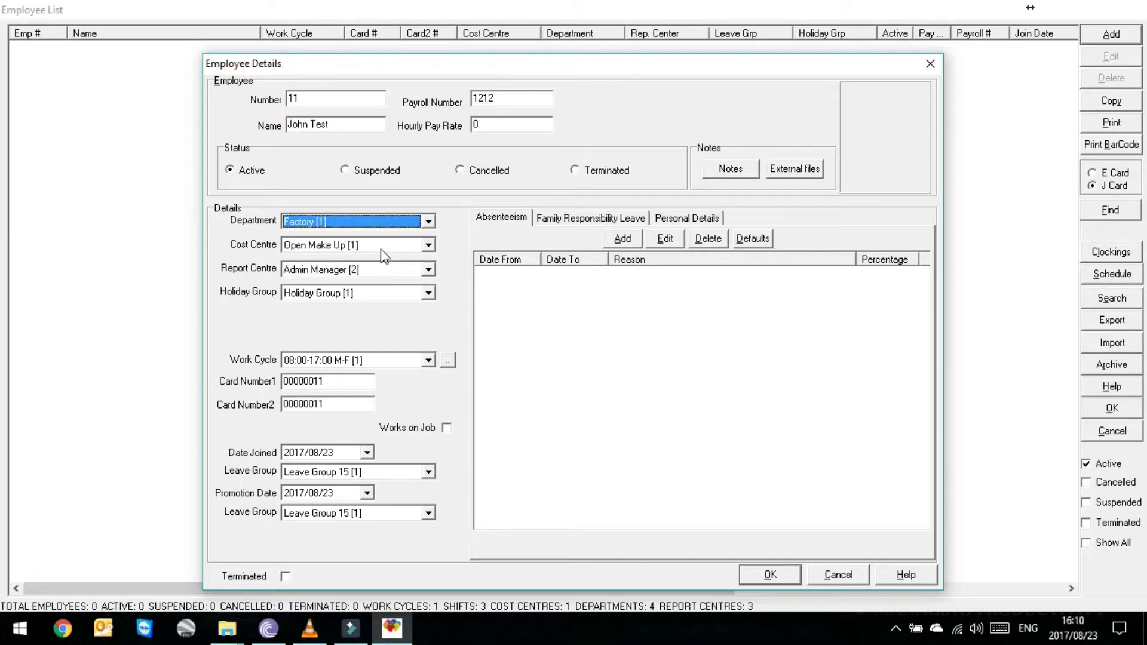
{"action": "left_click", "coordinate": [376, 245]}
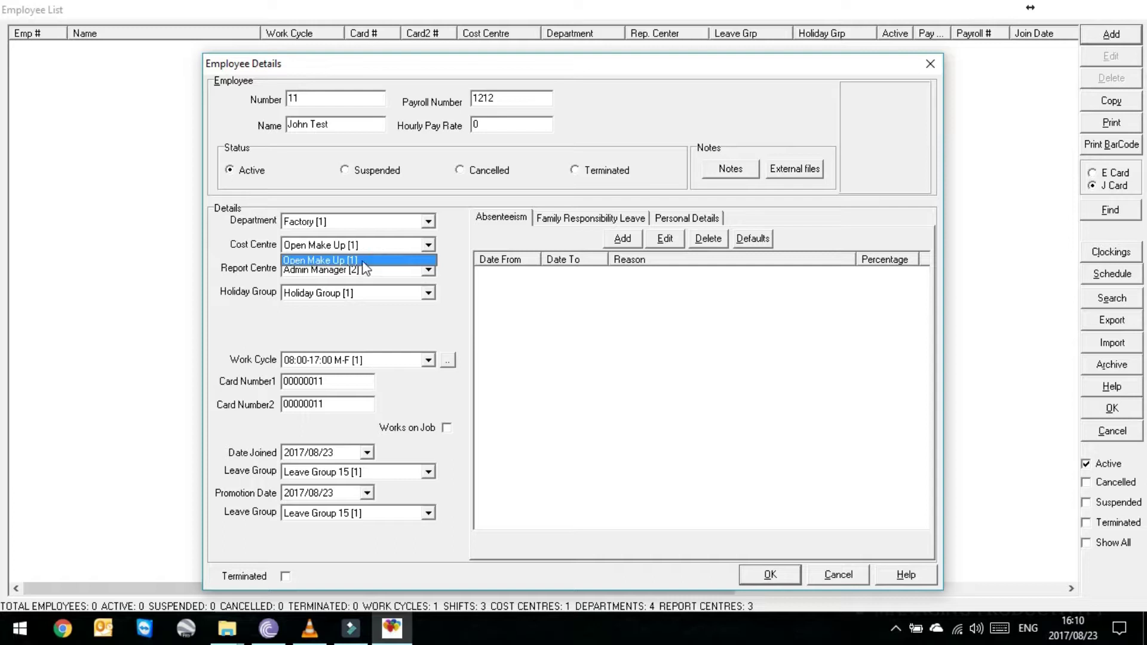
{"action": "left_click", "coordinate": [358, 261]}
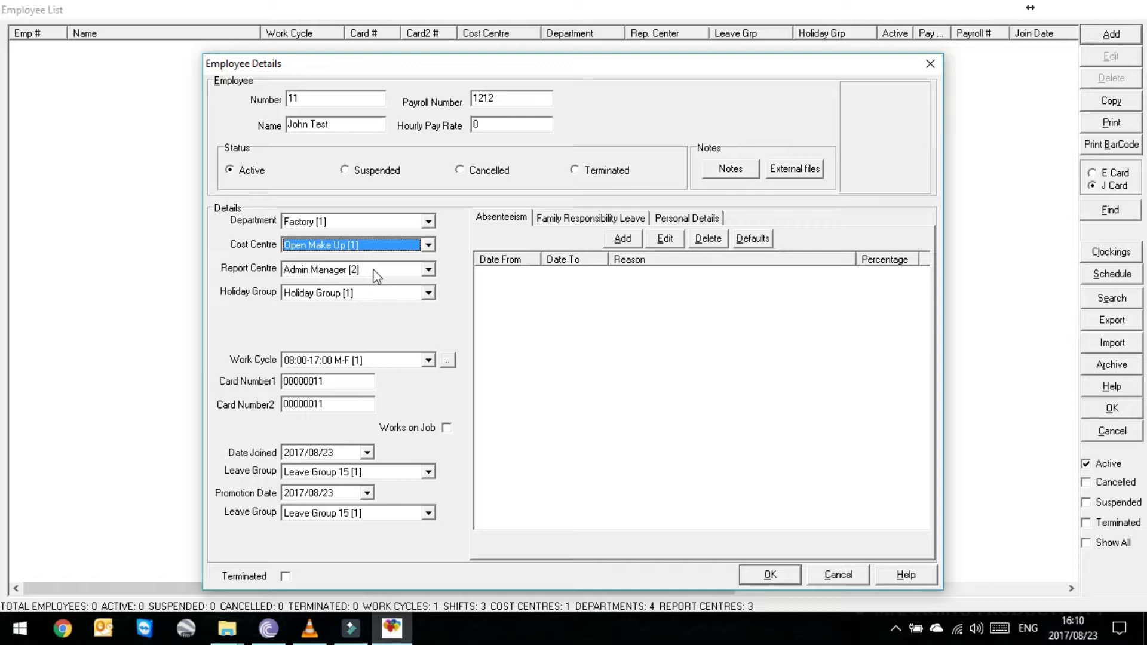
{"action": "left_click", "coordinate": [374, 271]}
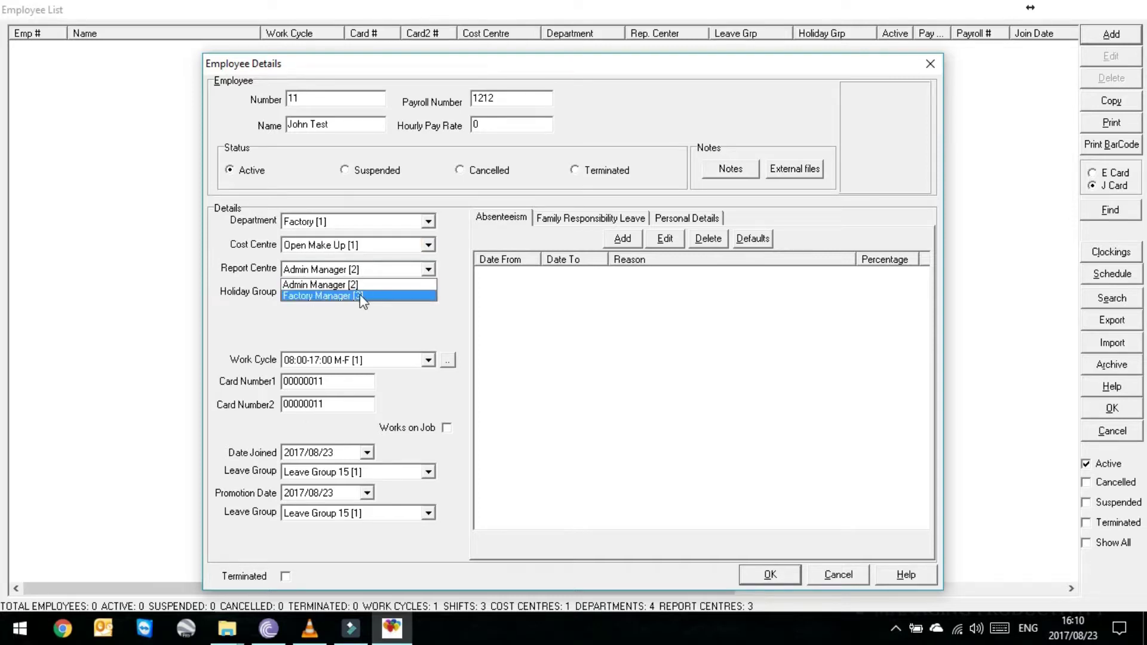
{"action": "left_click", "coordinate": [360, 295]}
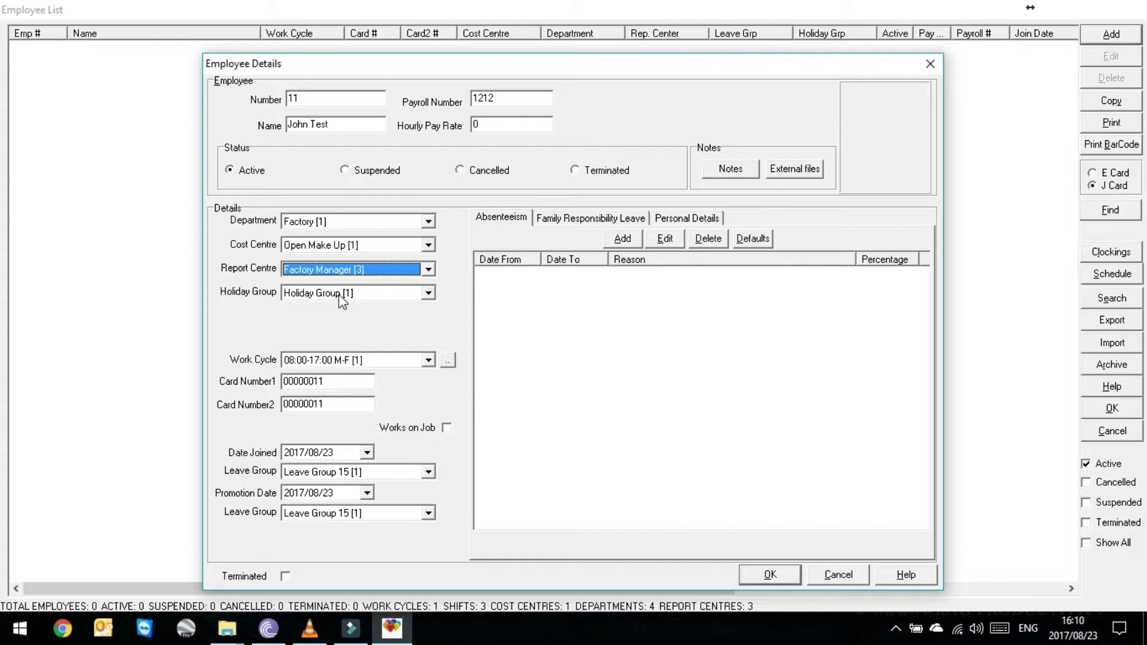
{"action": "left_click", "coordinate": [341, 294]}
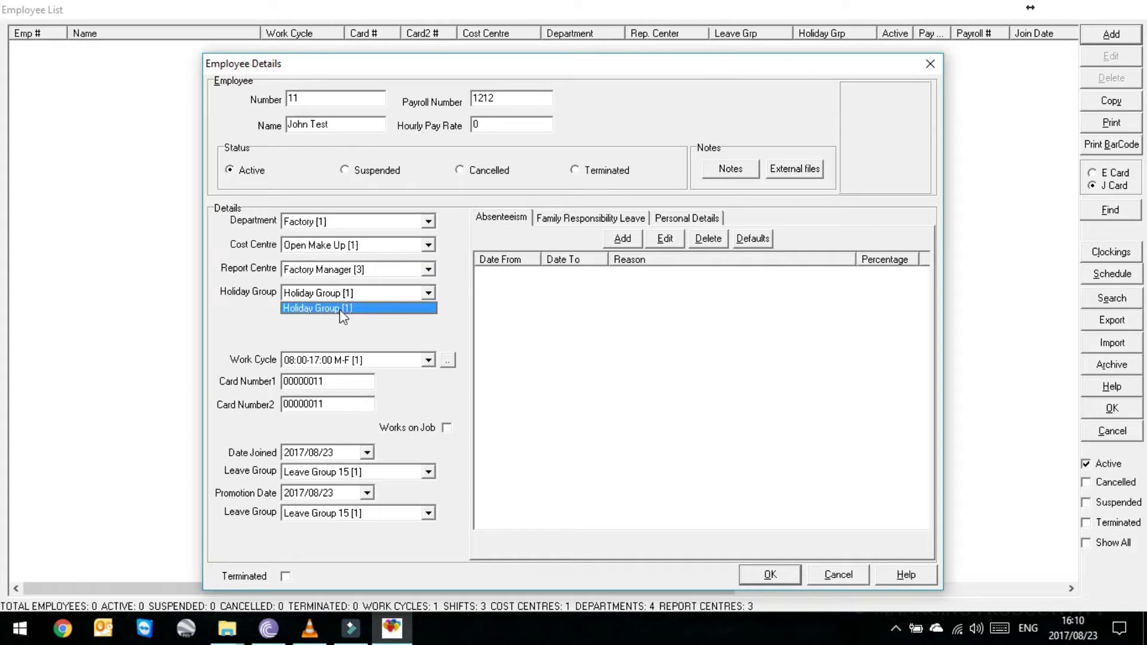
{"action": "left_click", "coordinate": [342, 309]}
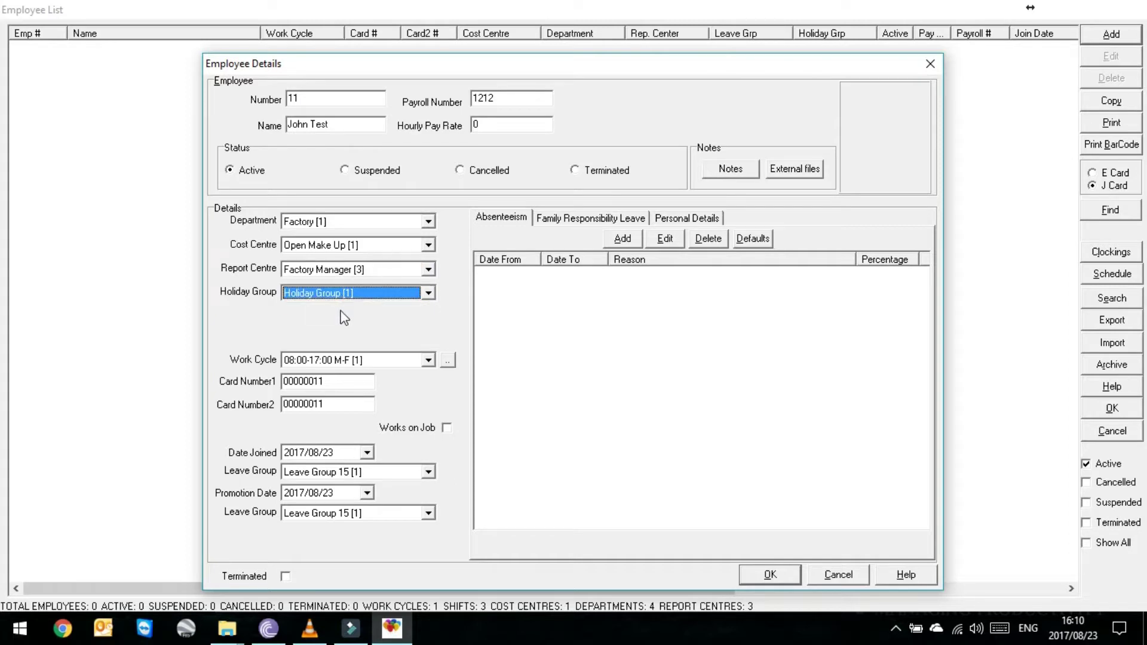
- Select work cycle 08:00-17:00 M-F [1], check card number 00000011, and set join date 2017/08/01
{"action": "left_click", "coordinate": [356, 361]}
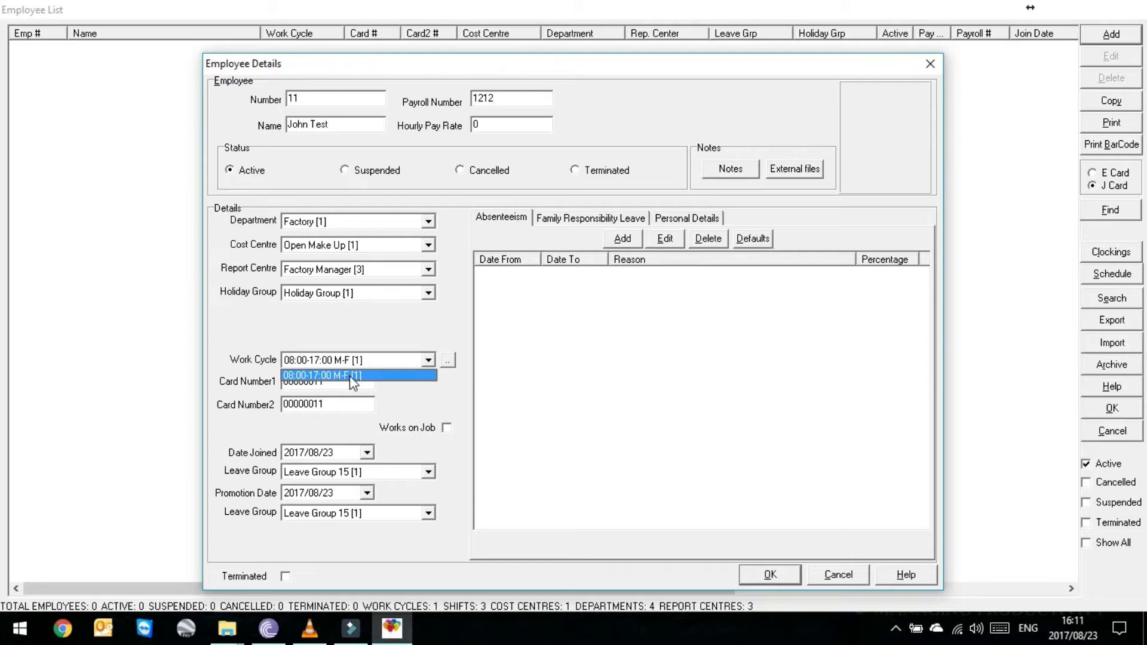
{"action": "left_click", "coordinate": [353, 376]}
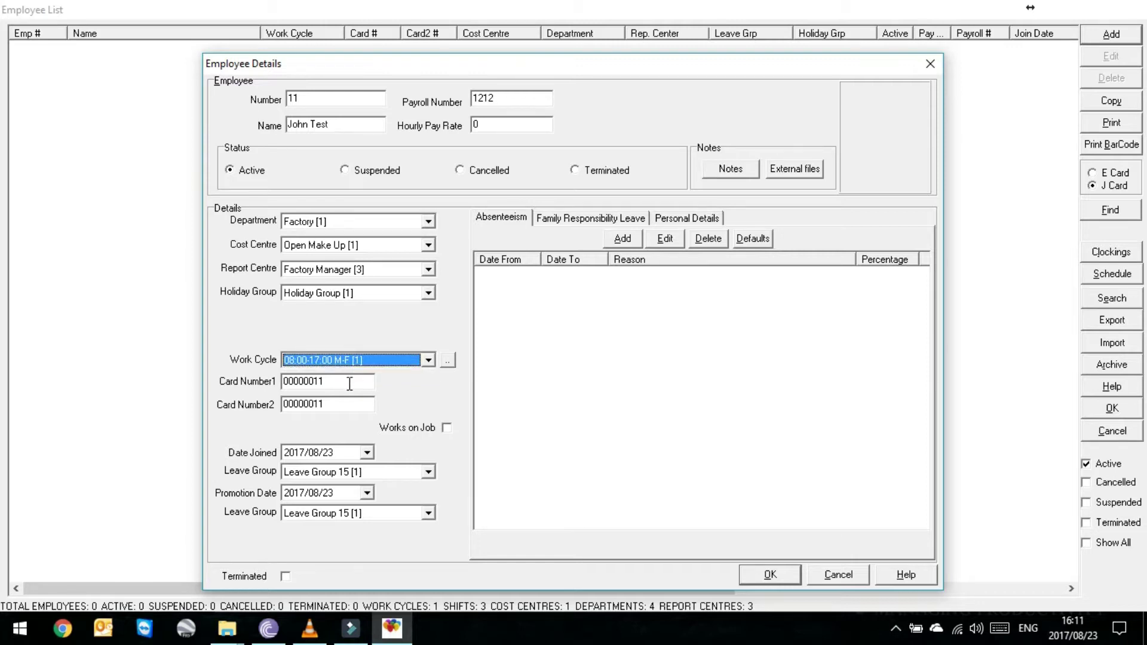
{"action": "left_click_drag", "start_coordinate": [350, 384], "coordinate": [102, 397]}
{"action": "left_click", "coordinate": [352, 383]}
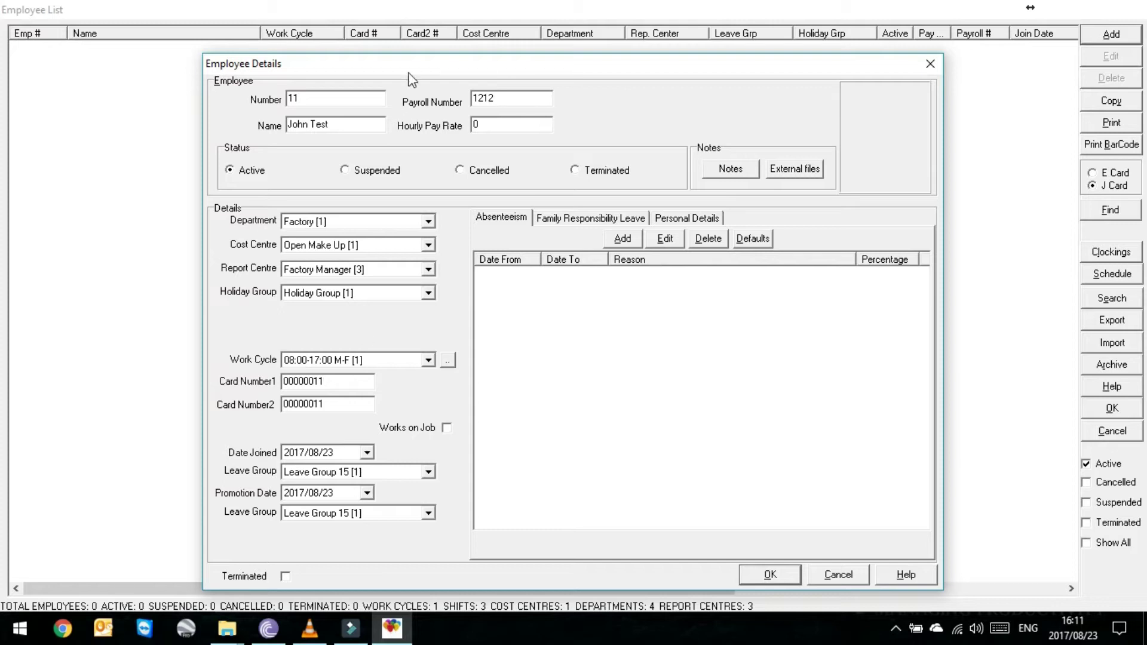
{"action": "left_click", "coordinate": [333, 381]}
{"action": "left_click_drag", "start_coordinate": [333, 381], "coordinate": [254, 387]}
{"action": "left_click", "coordinate": [370, 453]}
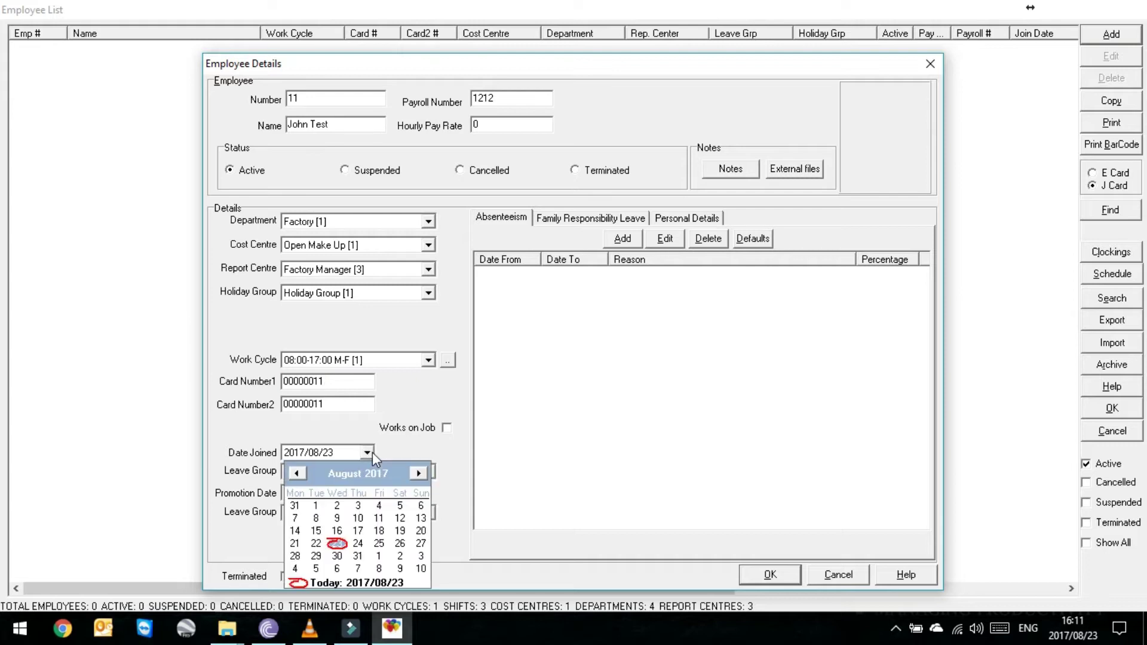
{"action": "left_click", "coordinate": [316, 506]}
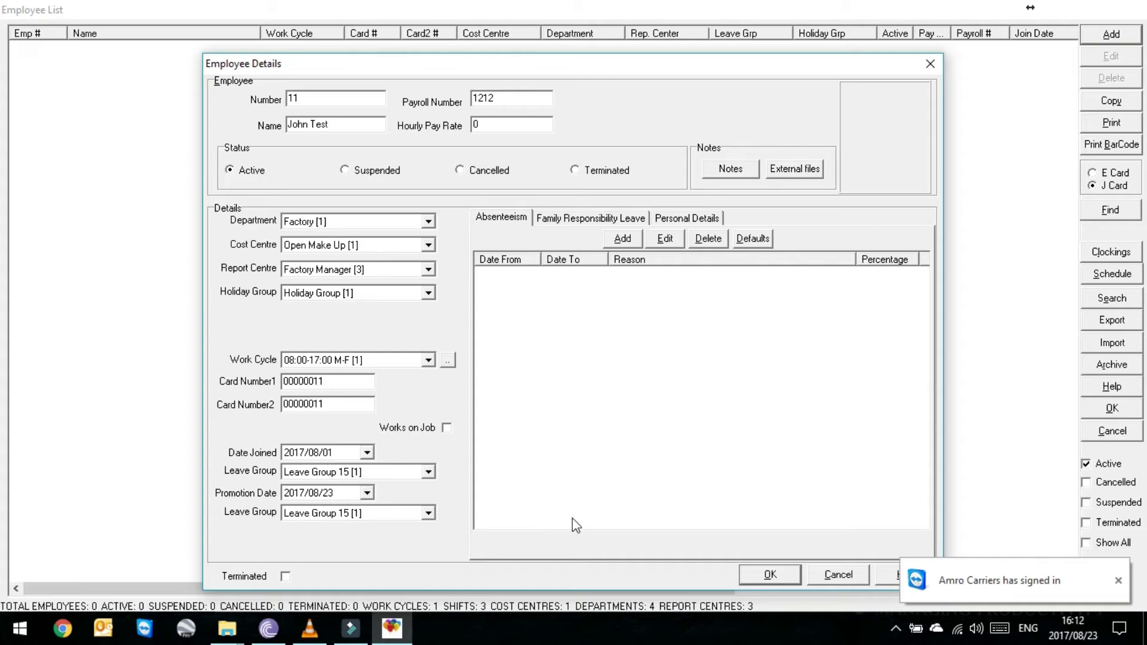
- Save employee 11 and close the Employee List back to the main menu
{"action": "left_click", "coordinate": [772, 575]}
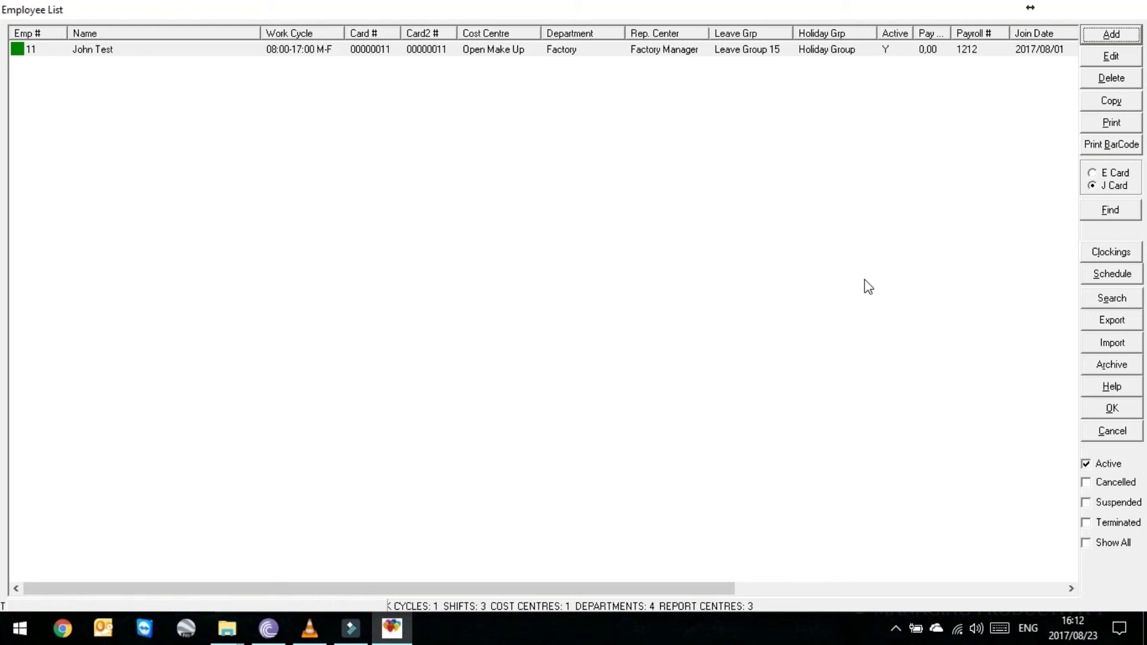
{"action": "left_click", "coordinate": [1110, 409]}
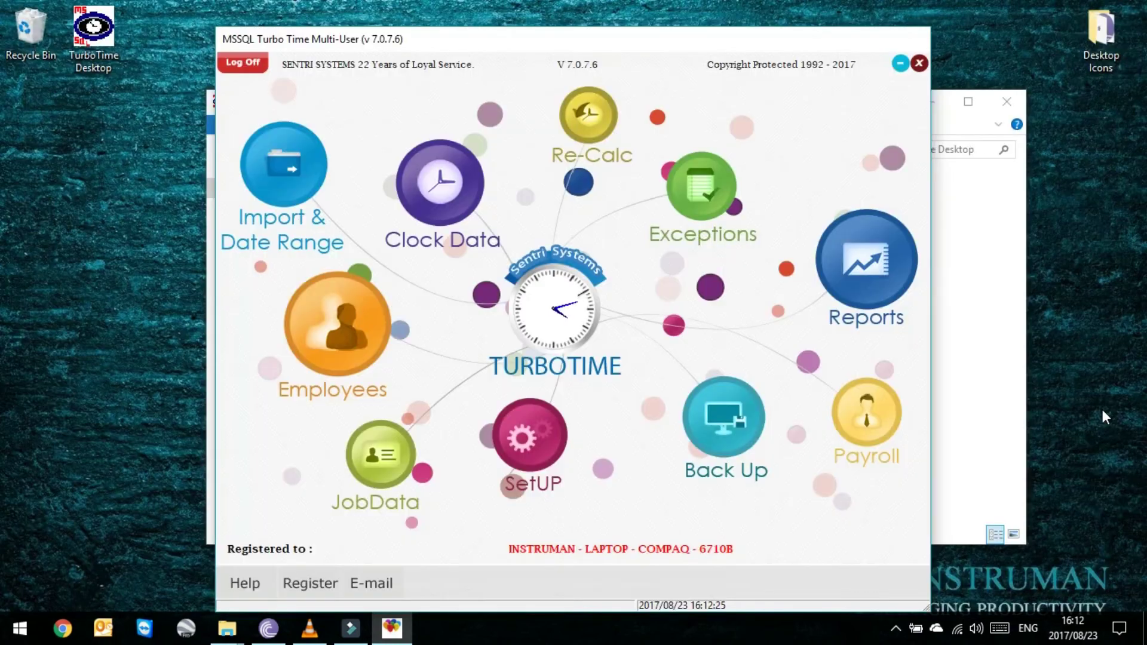